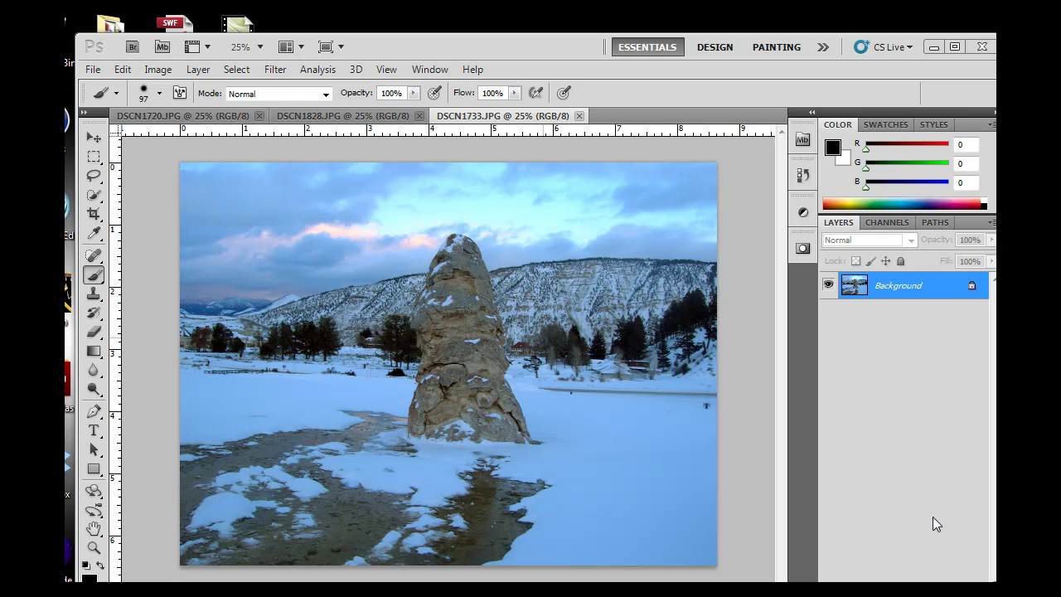
Look through the geyser and bison photos, then return to the snowy rock photo
click(359, 117)
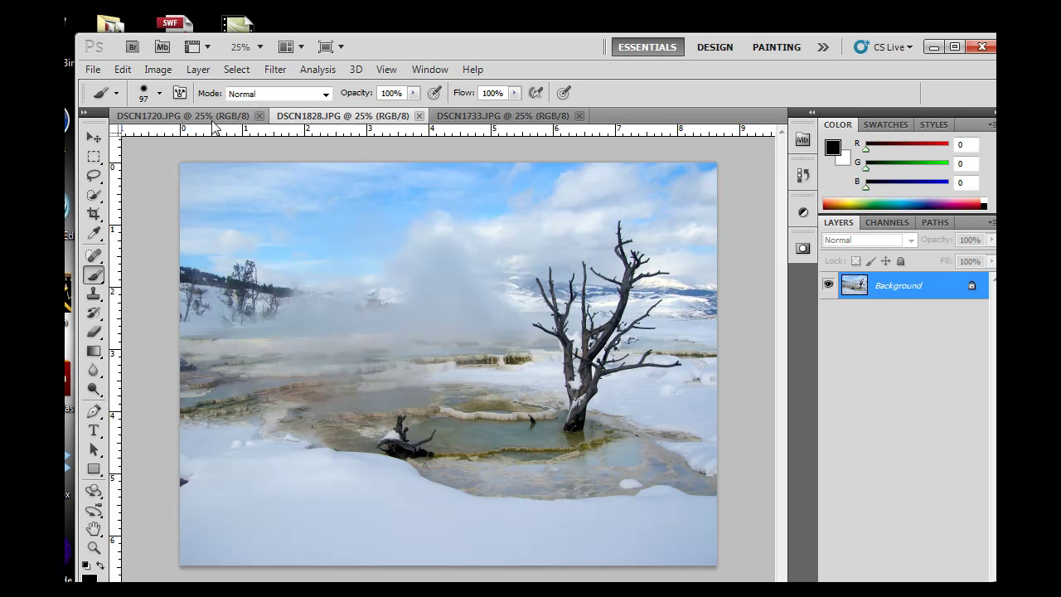
click(206, 117)
click(355, 120)
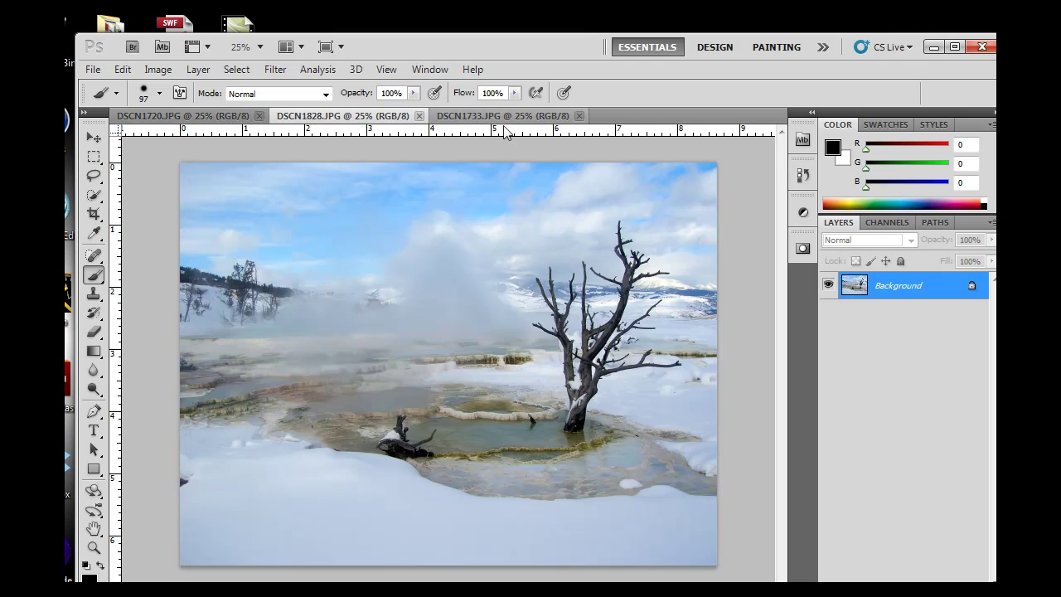
click(516, 120)
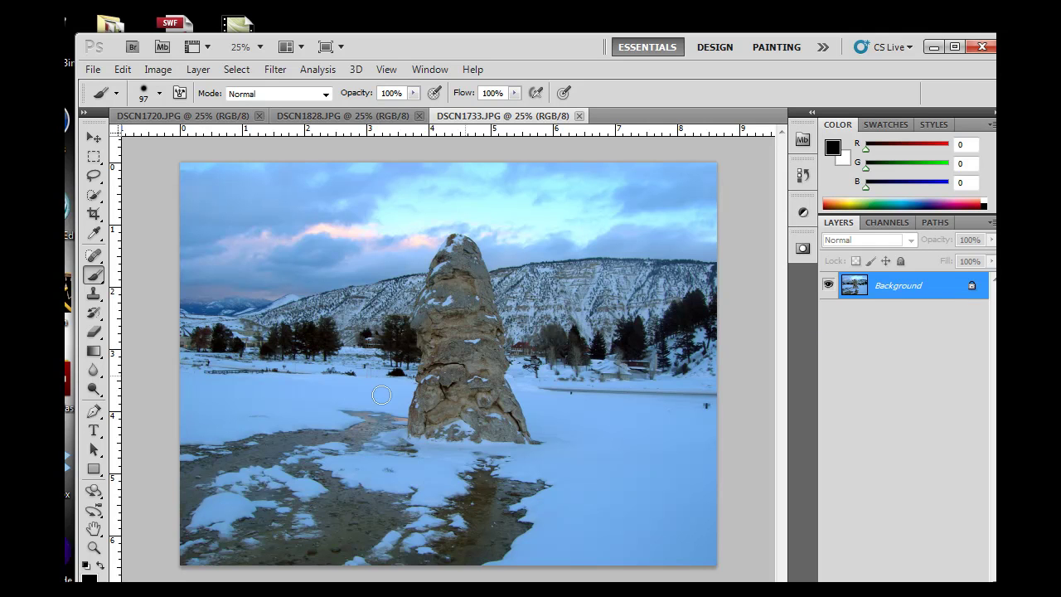
Pick the Horizontal Type tool and set the text size to 60 pt
click(94, 432)
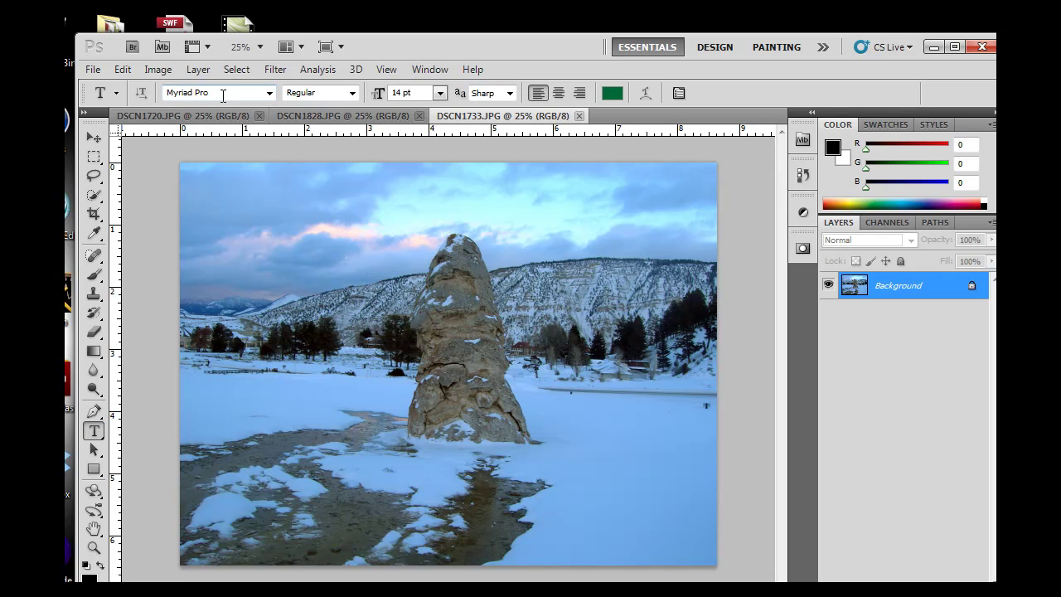
click(440, 93)
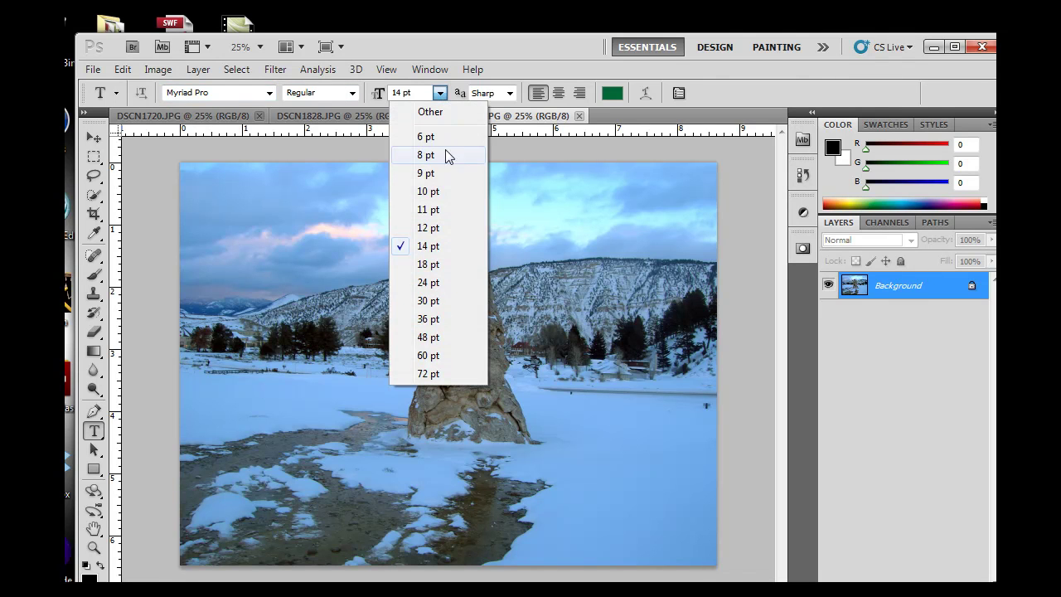
click(427, 356)
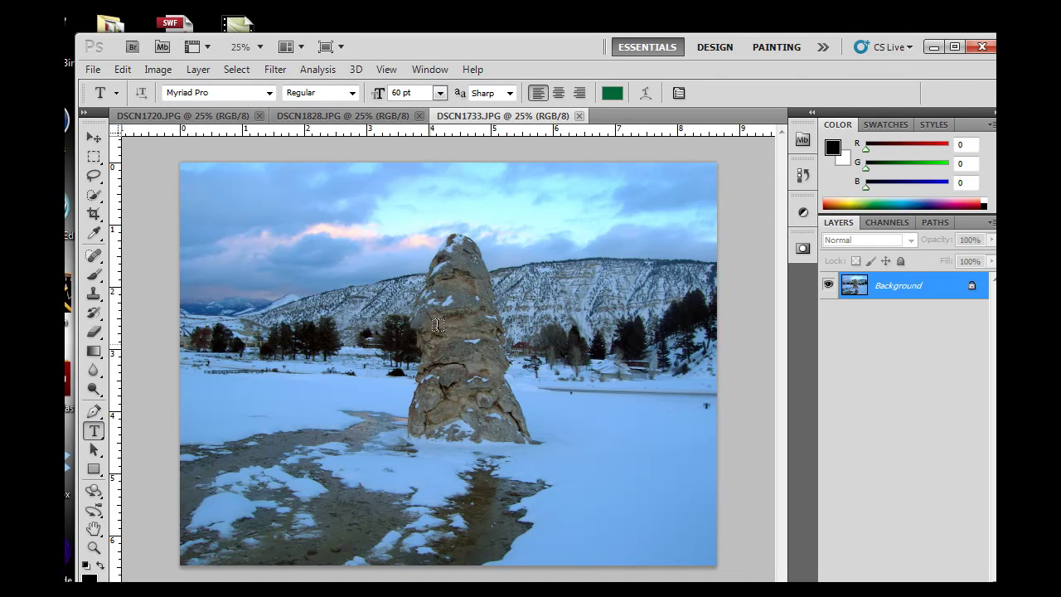
Try a lighter green text colour in the colour picker, then cancel it
click(607, 98)
mouse_move(576, 263)
mouse_down()
mouse_move(544, 263)
mouse_move(504, 230)
mouse_move(467, 224)
mouse_up()
click(765, 168)
Set the text colour to pure white (ffffff) and confirm it
click(614, 98)
click(455, 197)
click(440, 190)
click(406, 180)
click(501, 214)
click(429, 206)
click(471, 186)
click(551, 199)
drag(594, 282, 595, 273)
click(376, 166)
click(372, 158)
click(372, 154)
click(741, 143)
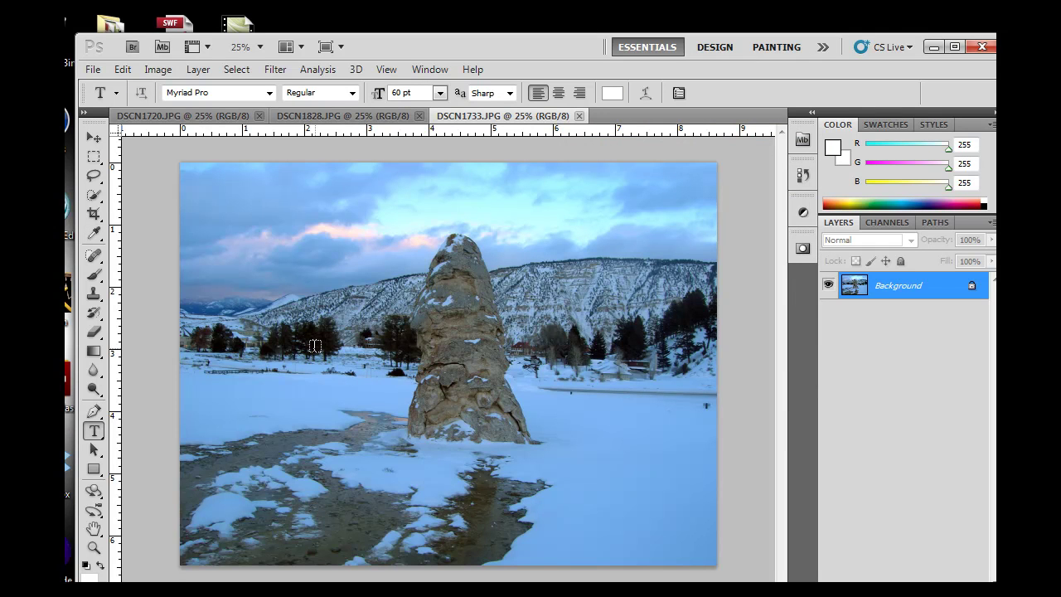
Start a text line left of the rock and type 'Yellowstone' in white 60 pt Myriad Pro
click(315, 348)
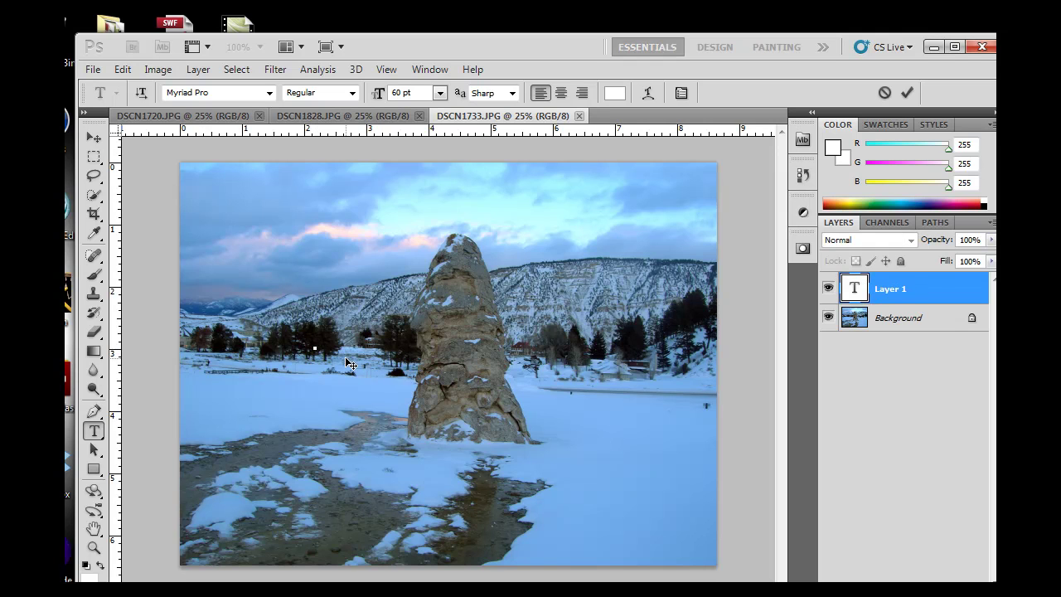
text(Ye)
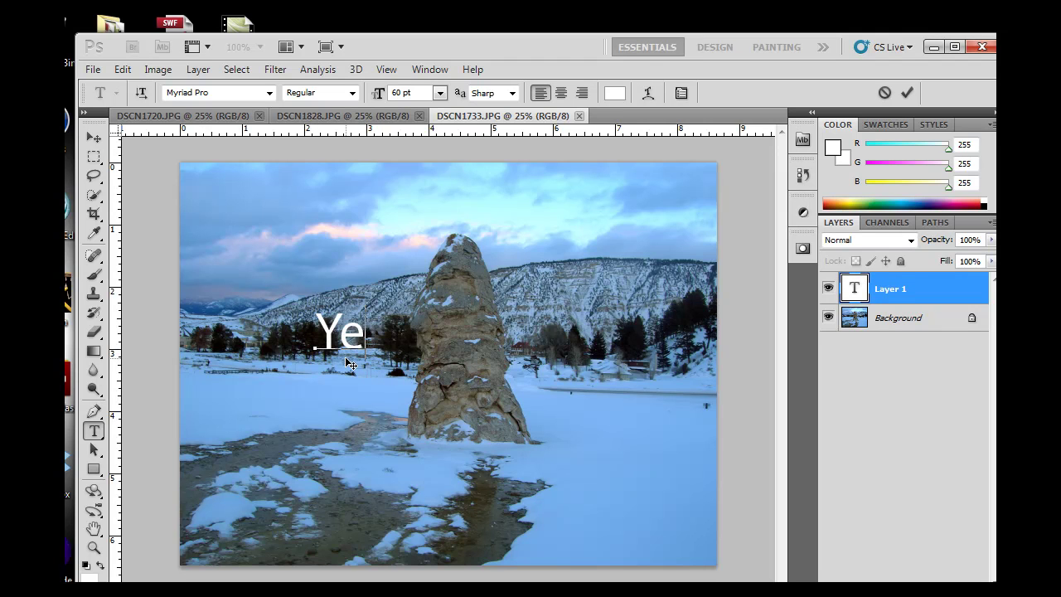
text(llowston)
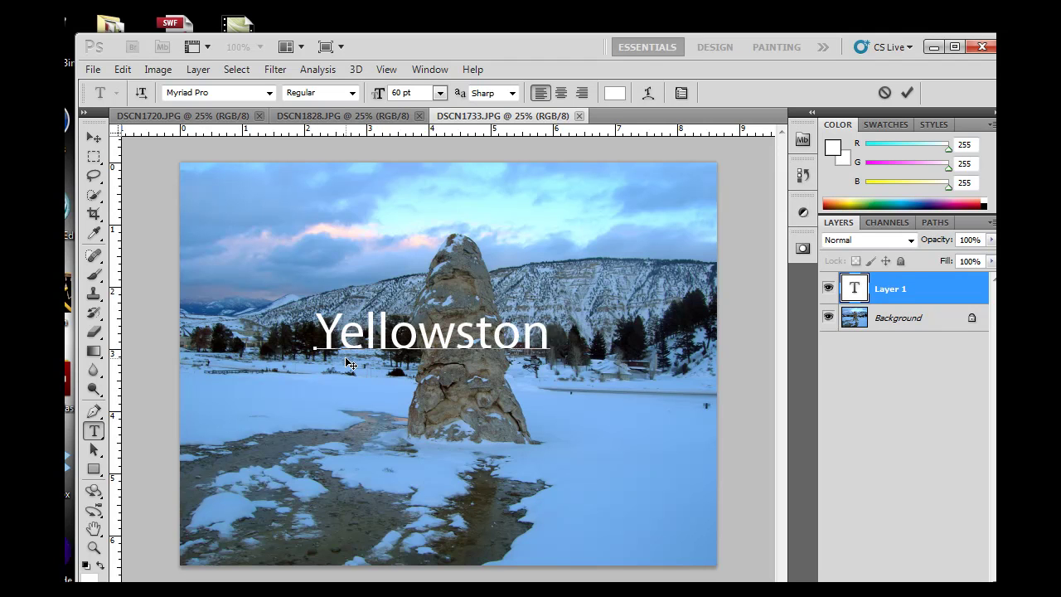
text(e)
Commit the text and drag 'Yellowstone' up across the mountains above the rock
click(94, 138)
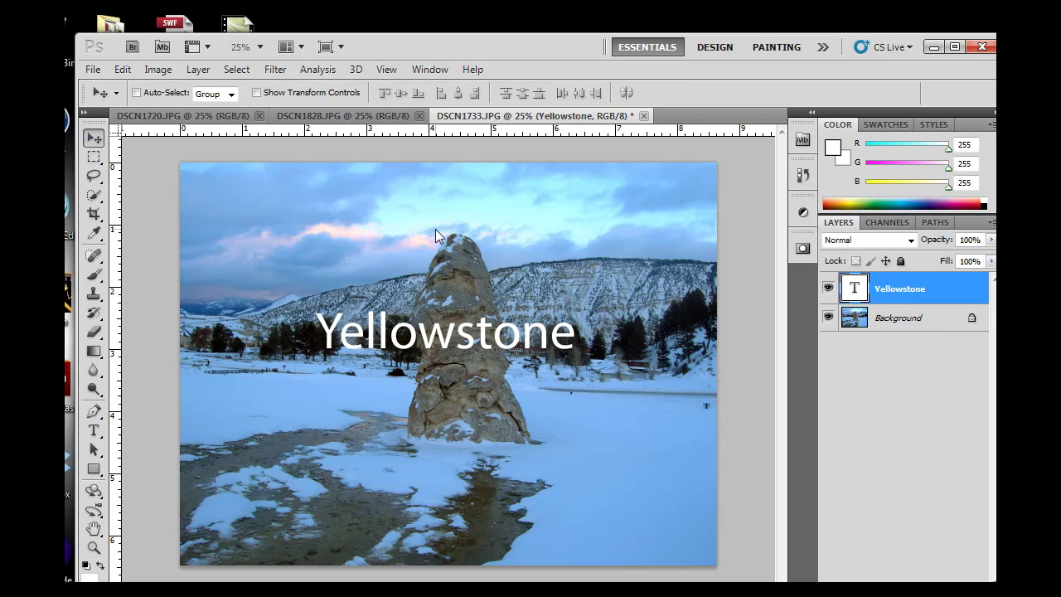
mouse_move(448, 340)
mouse_down()
mouse_move(420, 369)
mouse_move(467, 275)
mouse_move(458, 322)
mouse_move(479, 358)
mouse_move(467, 342)
mouse_up()
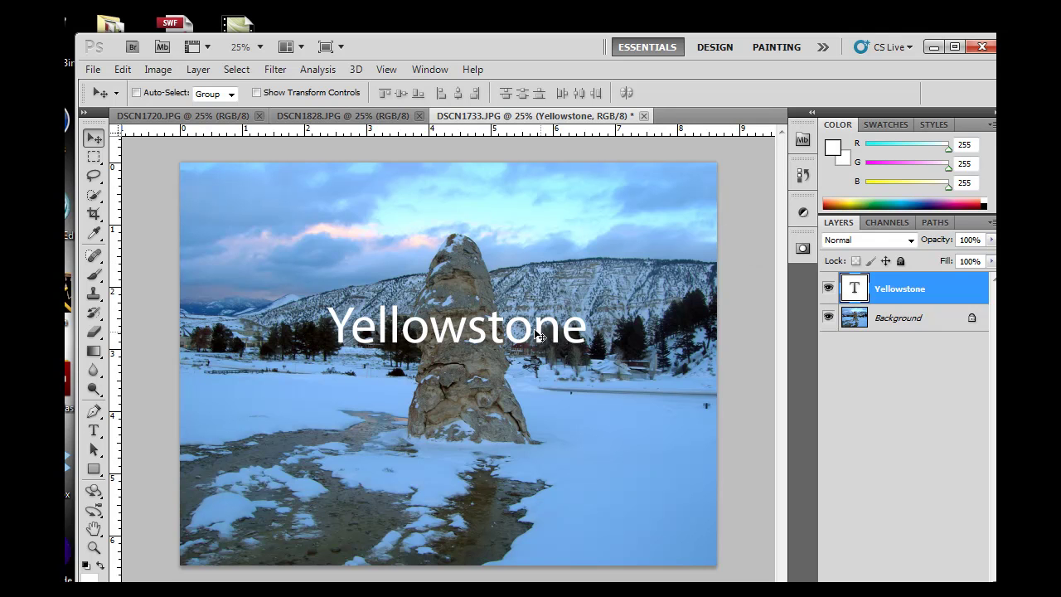
drag(504, 346, 491, 320)
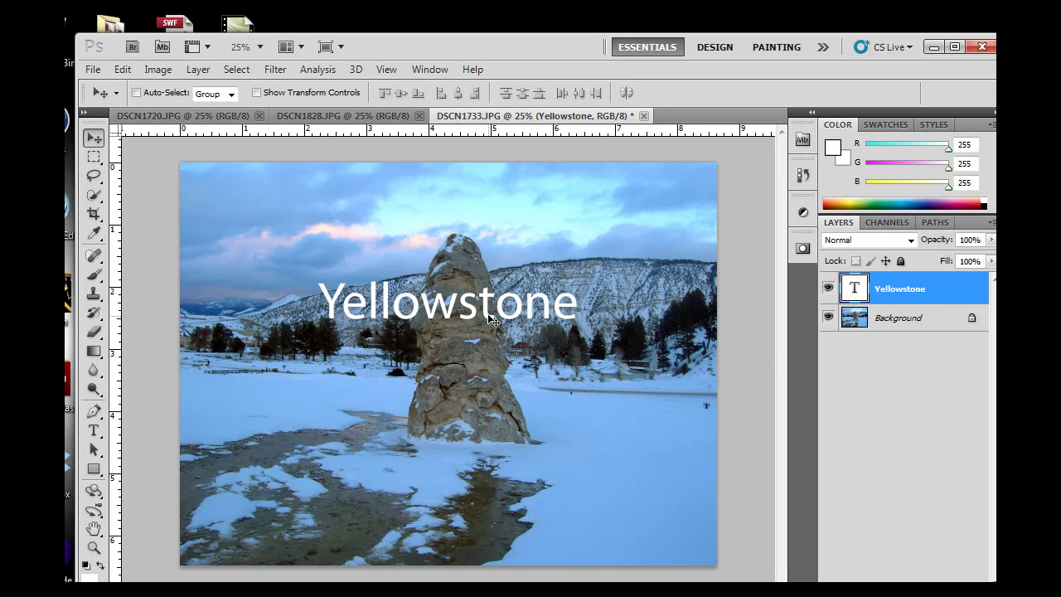
Hide and show the Yellowstone layer a few times, then fine-tune the text's position
click(828, 287)
click(827, 288)
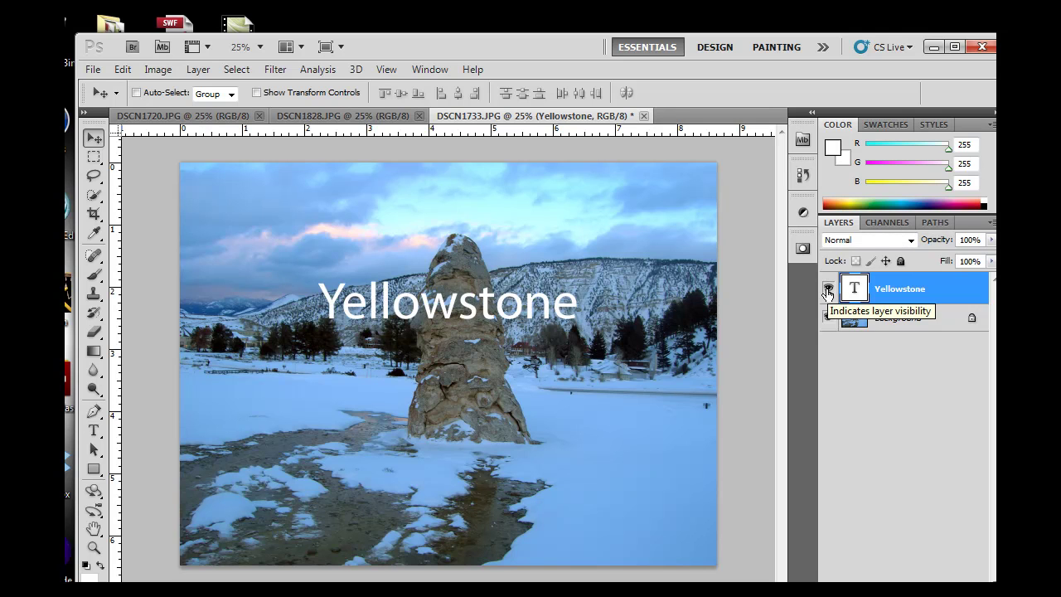
click(828, 288)
click(828, 289)
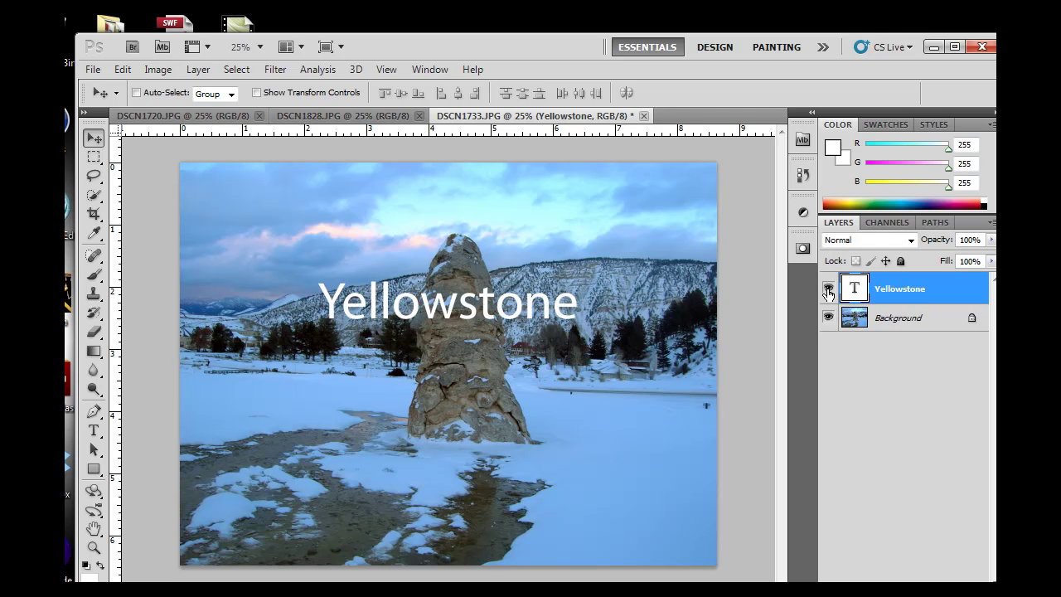
click(828, 291)
drag(520, 310, 514, 288)
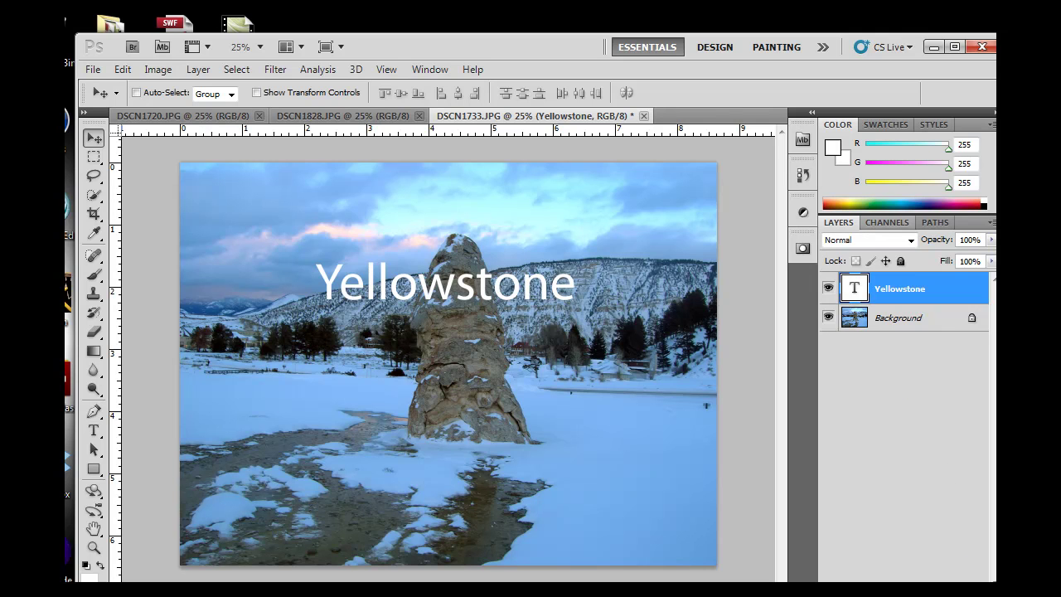
Add a new empty layer and drag a Normal-style rectangular selection across the photo's bottom
click(953, 588)
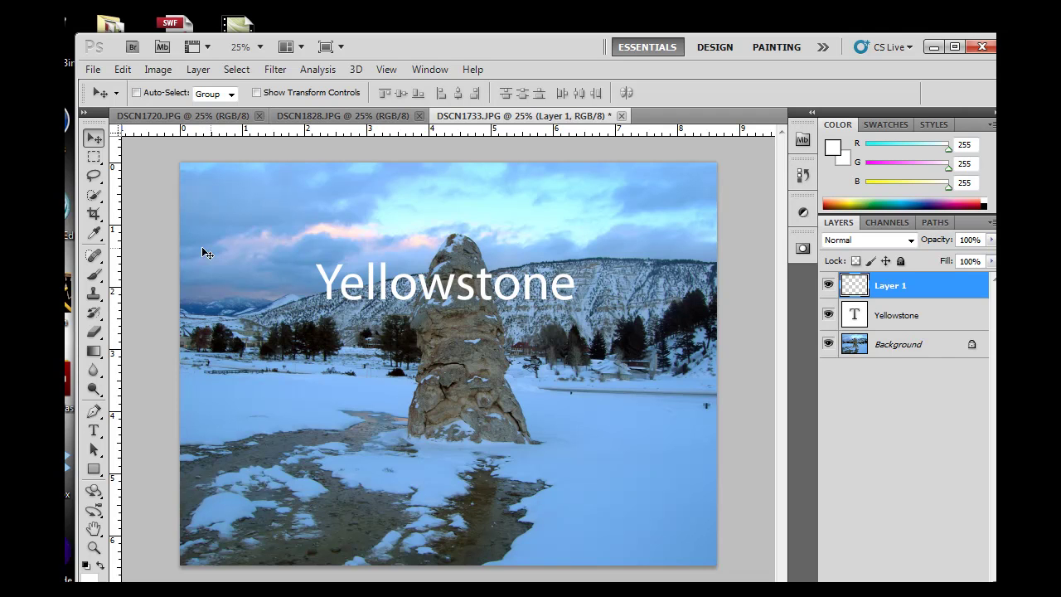
click(94, 157)
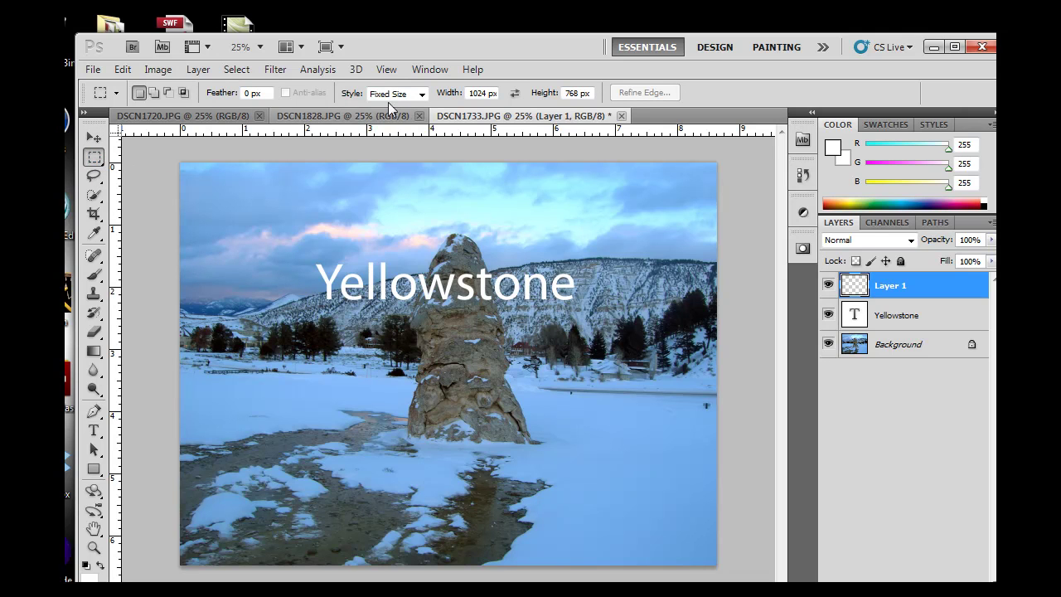
click(422, 97)
click(417, 107)
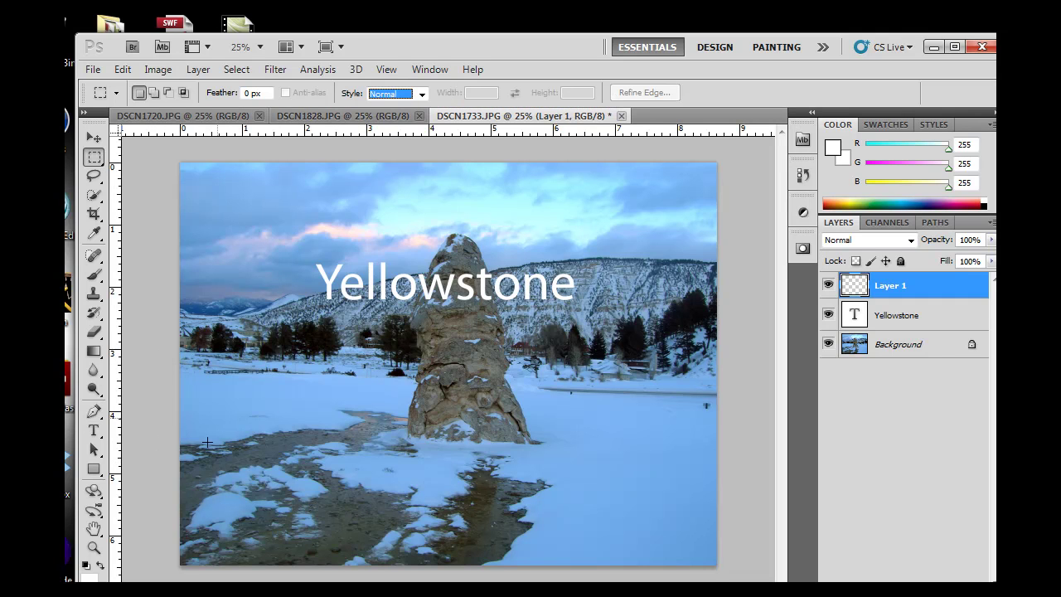
drag(158, 434, 773, 574)
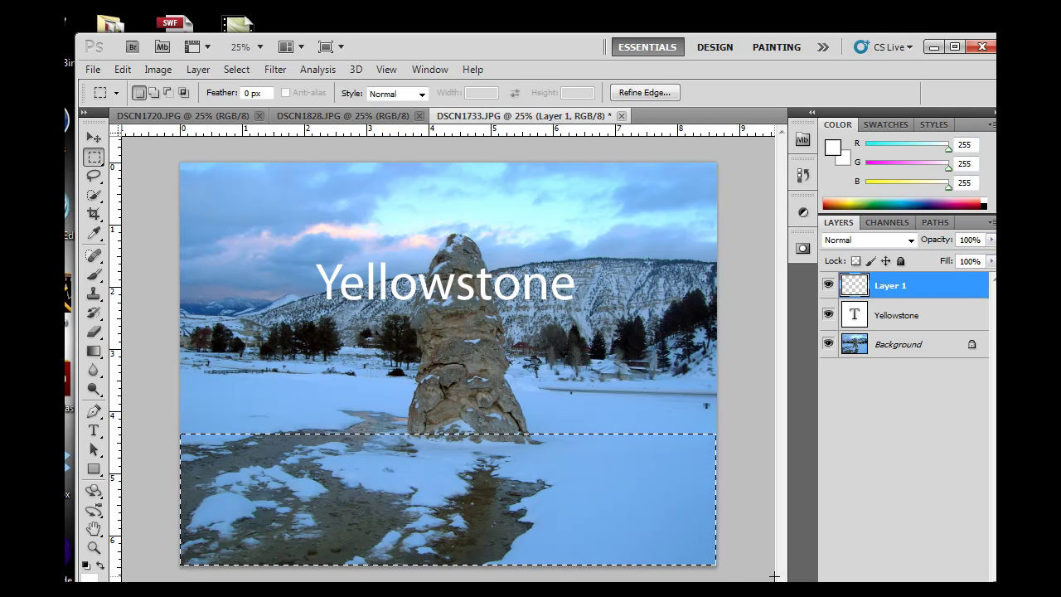
Click through the Yellowstone and Background layers, then reselect the new empty Layer 1
click(913, 315)
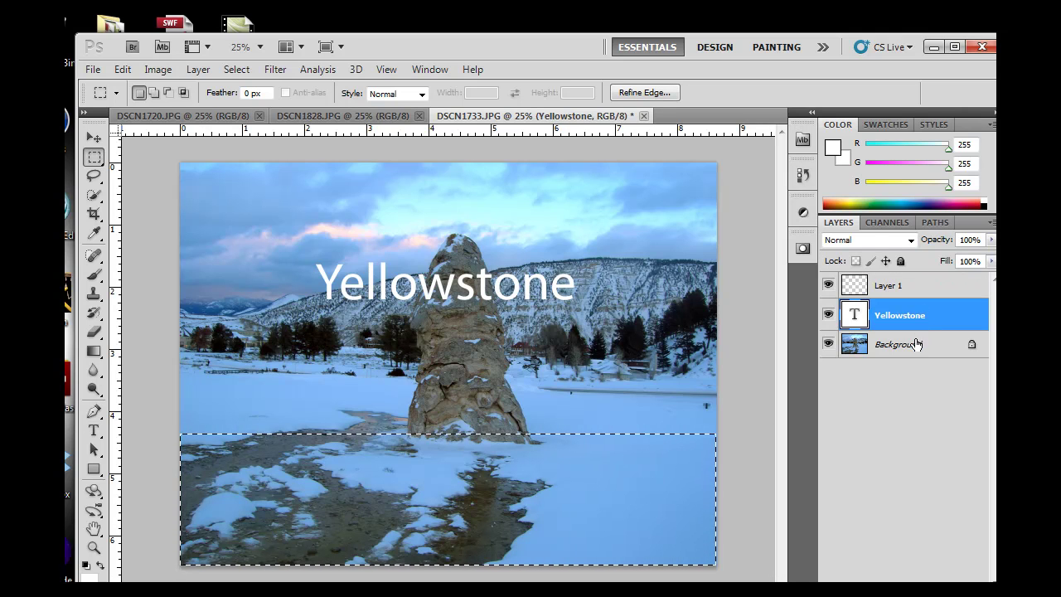
click(914, 343)
click(909, 297)
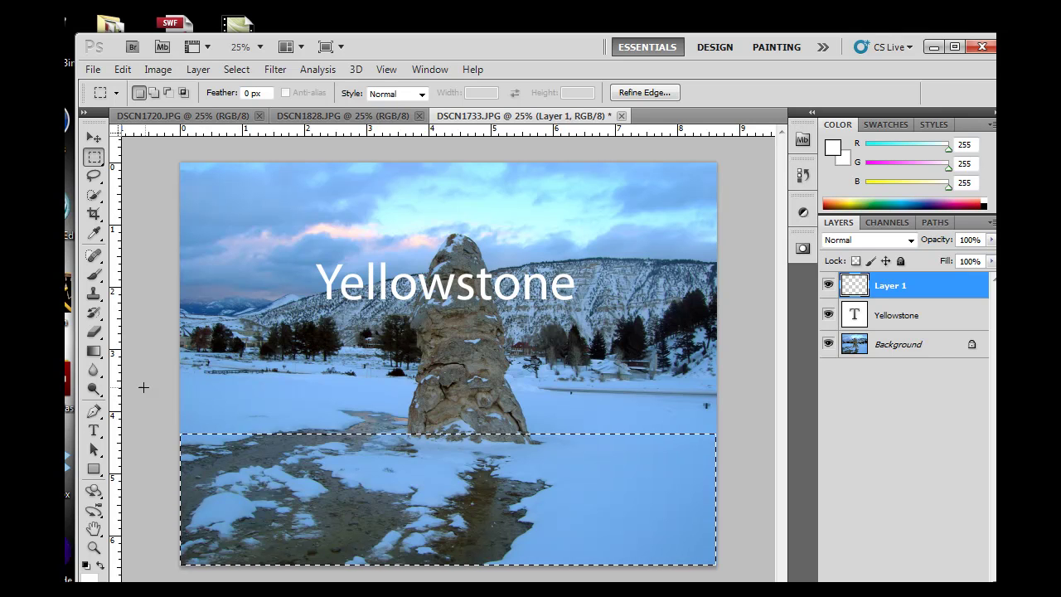
Choose the Paint Bucket tool and restore default colours so the foreground is black
click(97, 355)
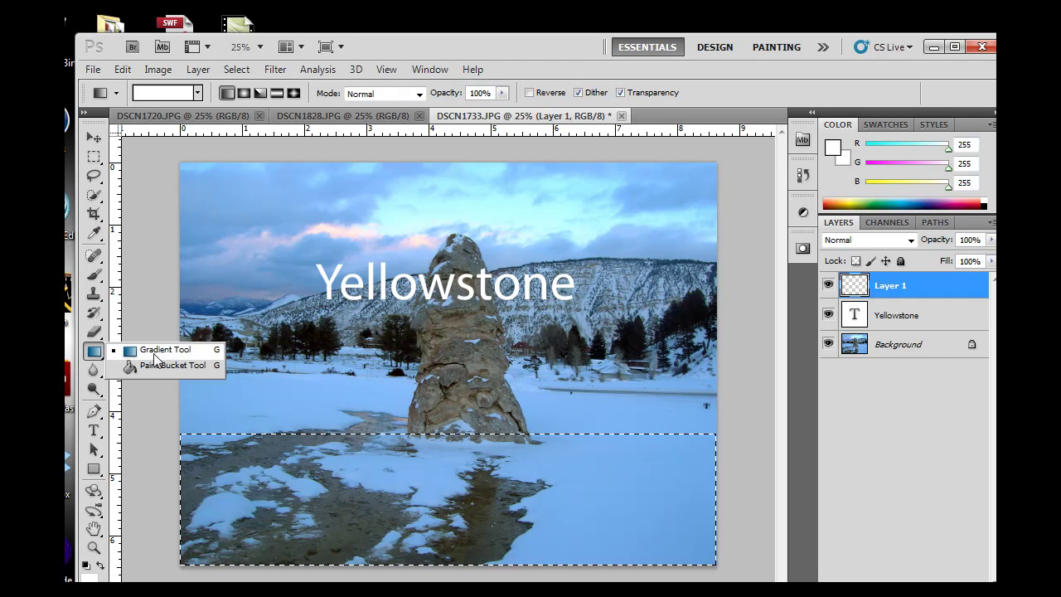
click(143, 366)
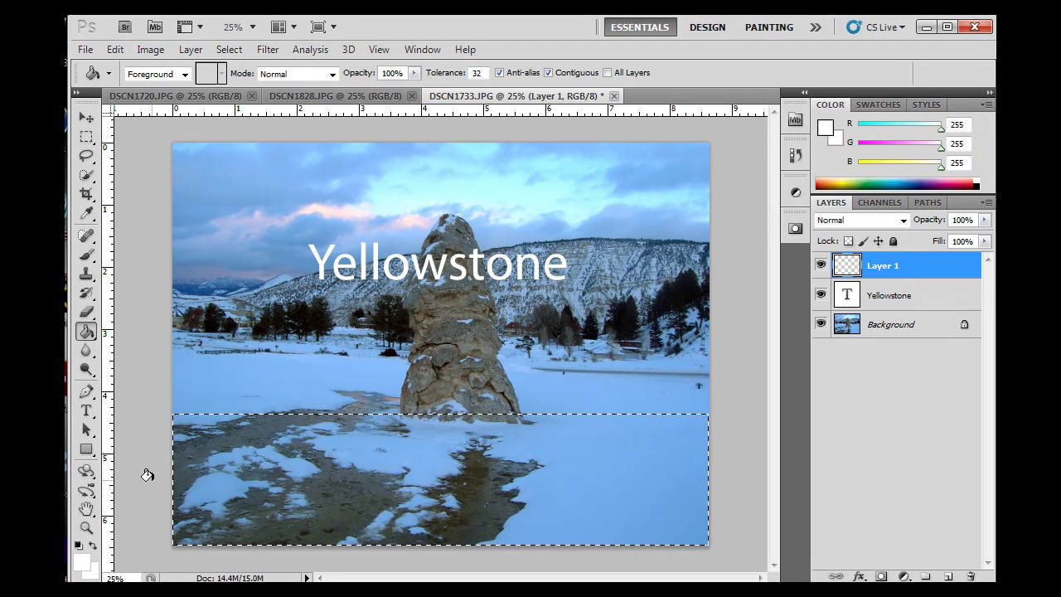
click(78, 547)
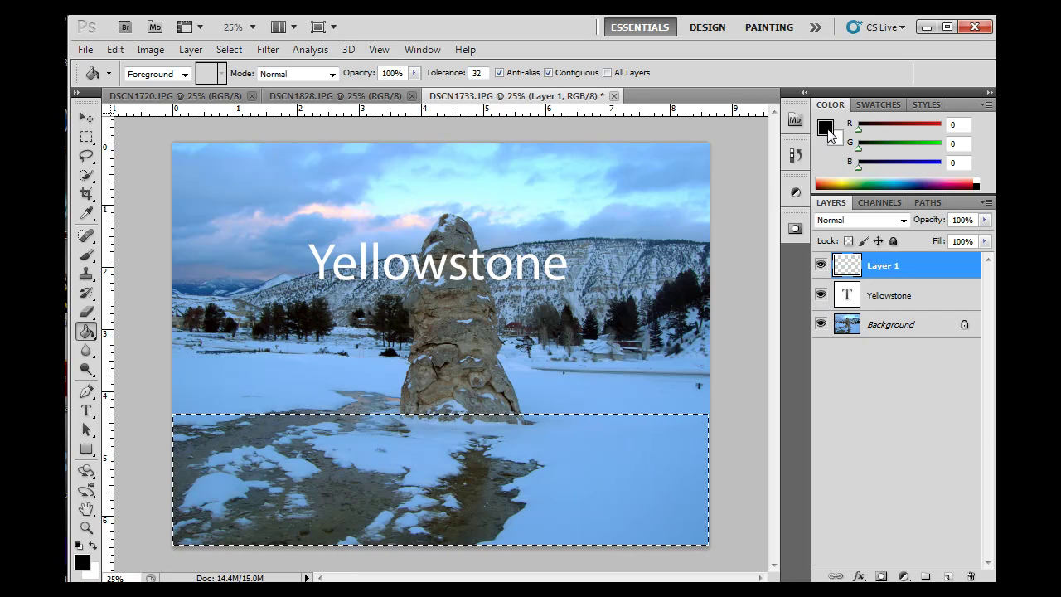
Fill the selected bottom strip on Layer 1 with black and toggle that layer to check it
click(580, 464)
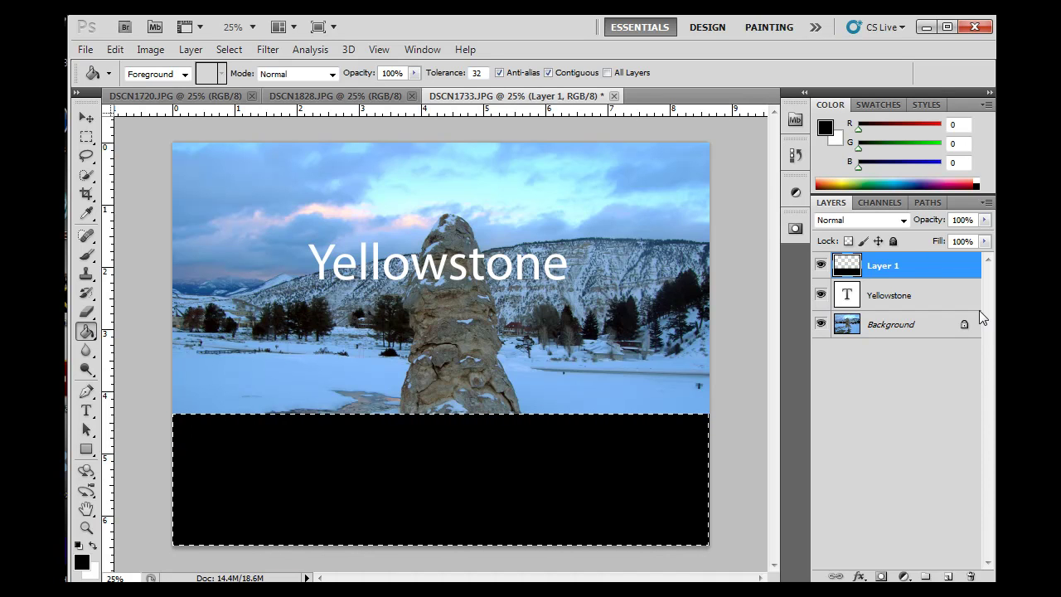
click(821, 265)
click(821, 265)
Toggle the Yellowstone title's visibility, then hide the Background photo to reveal transparency
click(820, 295)
click(821, 295)
click(820, 296)
click(820, 295)
click(820, 324)
click(821, 324)
click(820, 324)
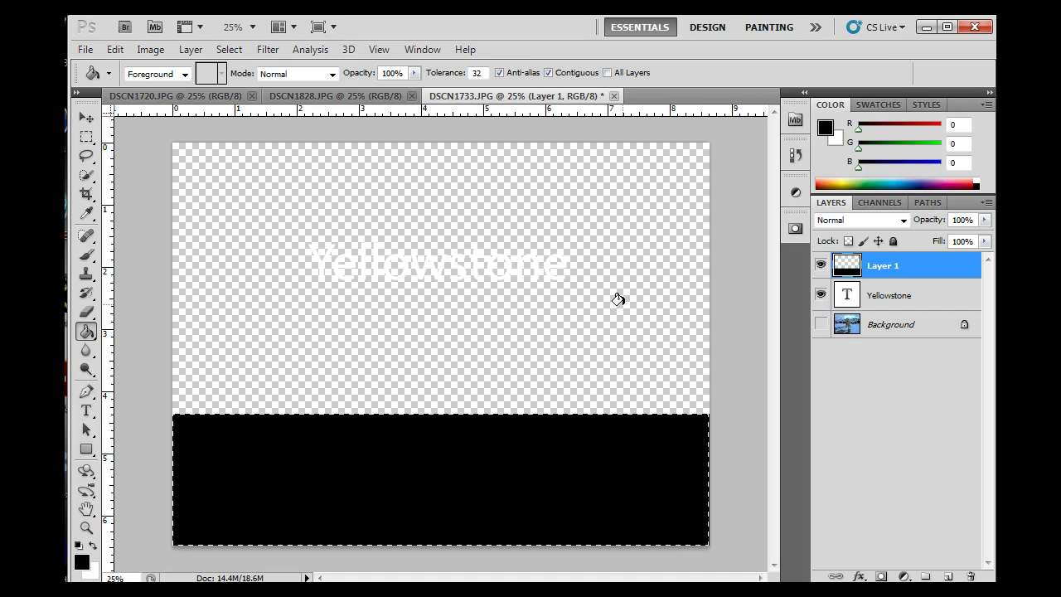
Show the photo again, deselect, and move the black band slightly down with the Move tool
click(821, 325)
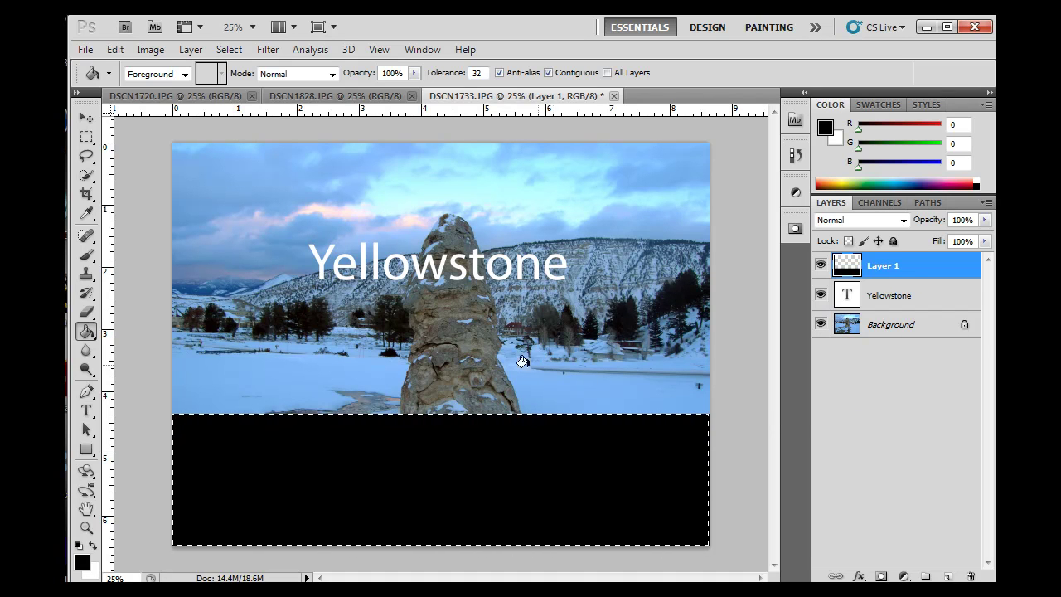
click(228, 49)
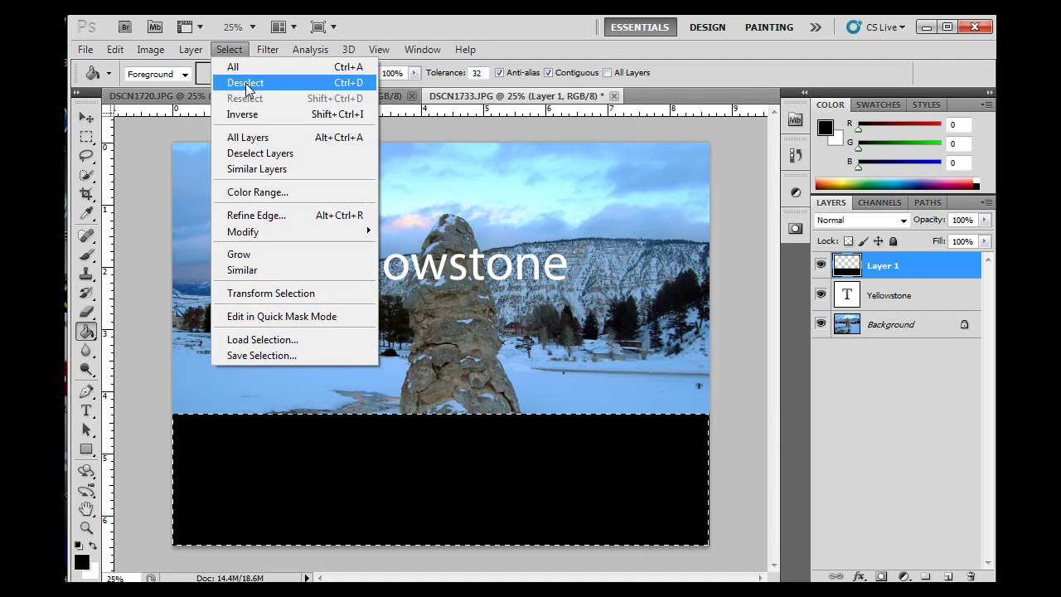
click(246, 83)
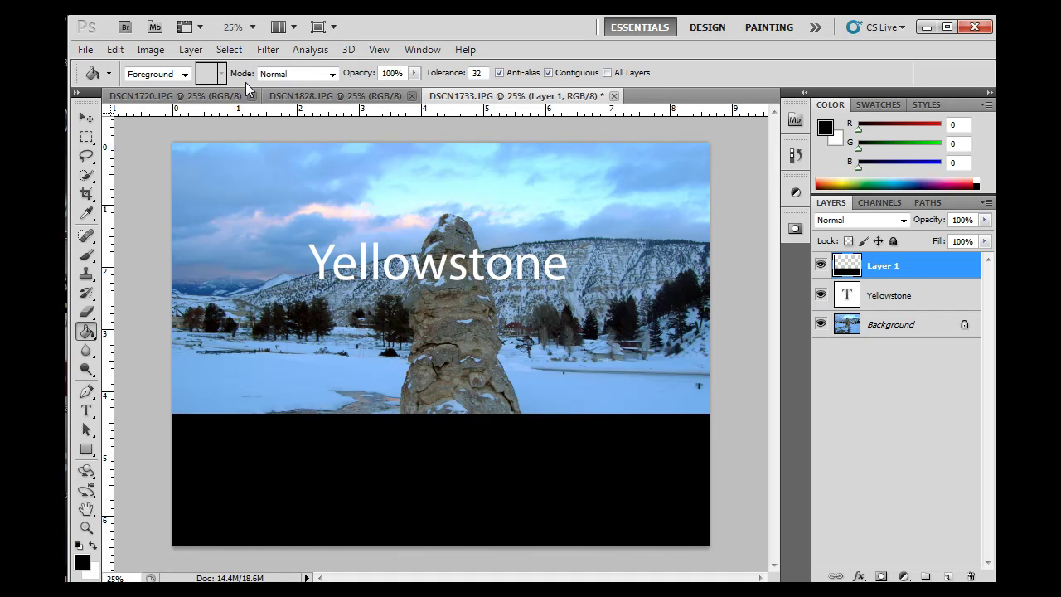
click(88, 120)
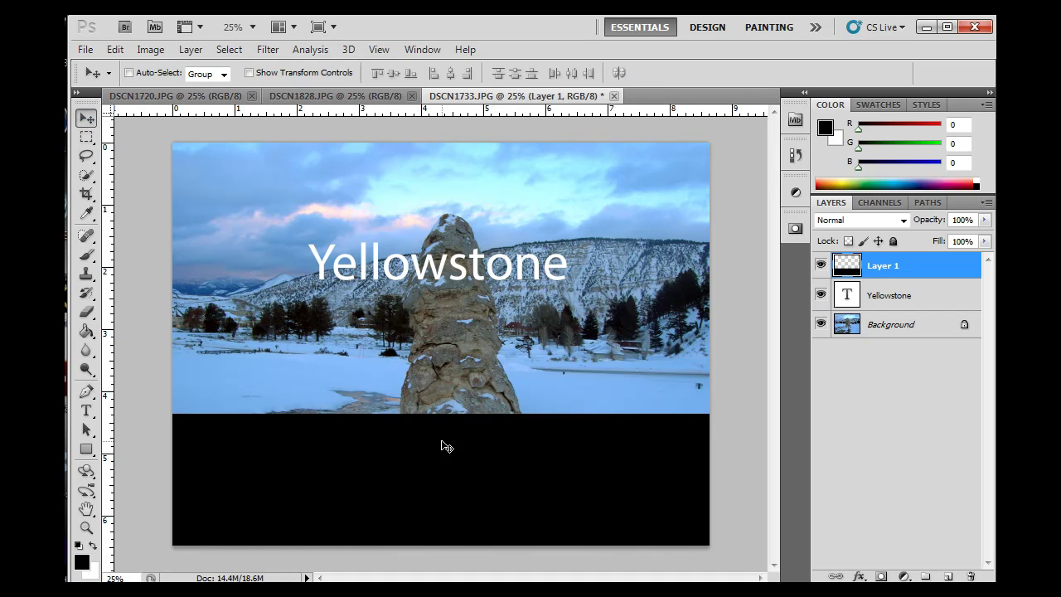
mouse_move(443, 470)
mouse_down()
mouse_move(459, 390)
mouse_move(410, 392)
mouse_move(475, 414)
mouse_move(452, 498)
mouse_move(426, 154)
mouse_move(442, 182)
mouse_move(442, 160)
mouse_move(431, 423)
mouse_move(453, 383)
mouse_move(434, 450)
mouse_move(441, 483)
mouse_up()
Drag the Yellowstone title down to the bottom and reorder it above the black band layer
click(903, 297)
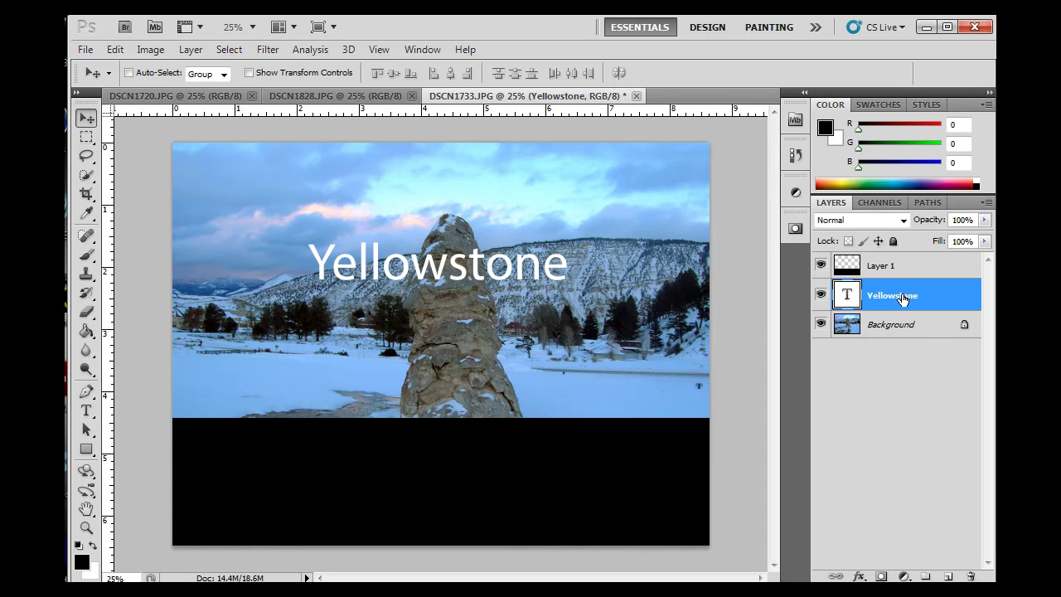
drag(539, 273, 555, 488)
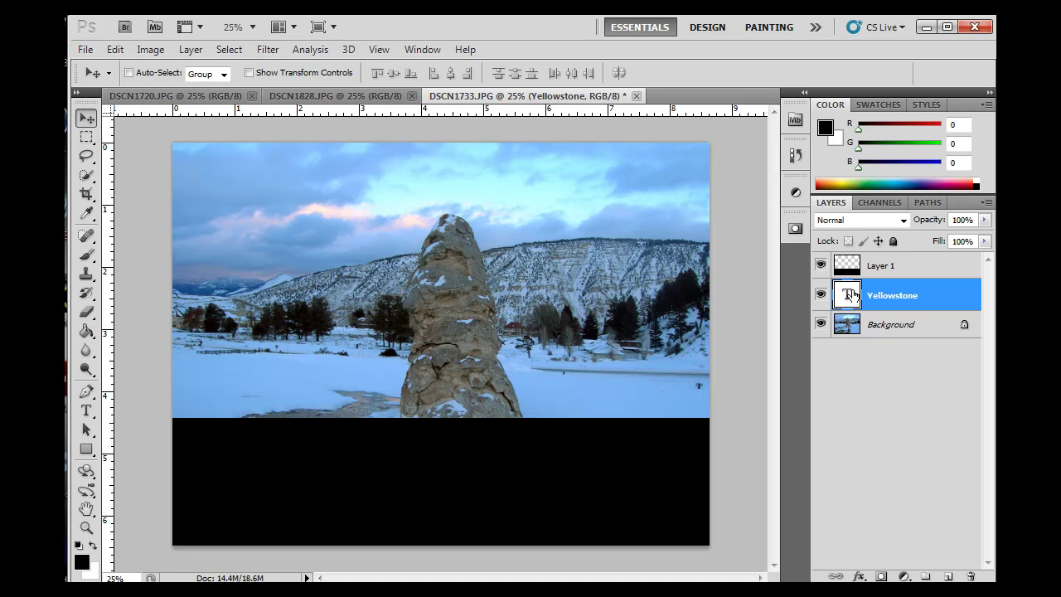
click(901, 269)
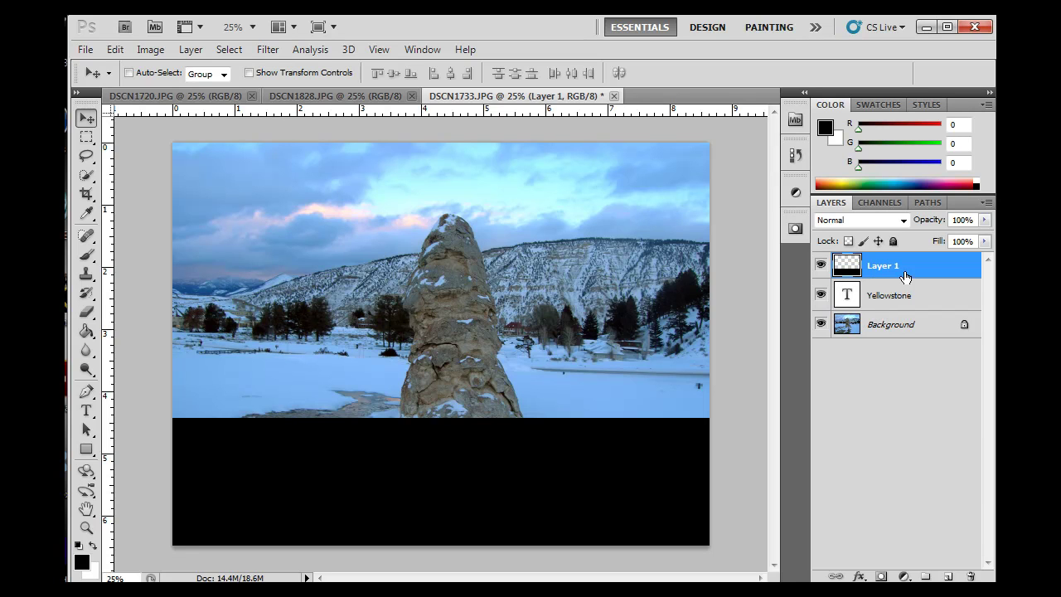
drag(910, 272, 905, 307)
click(904, 300)
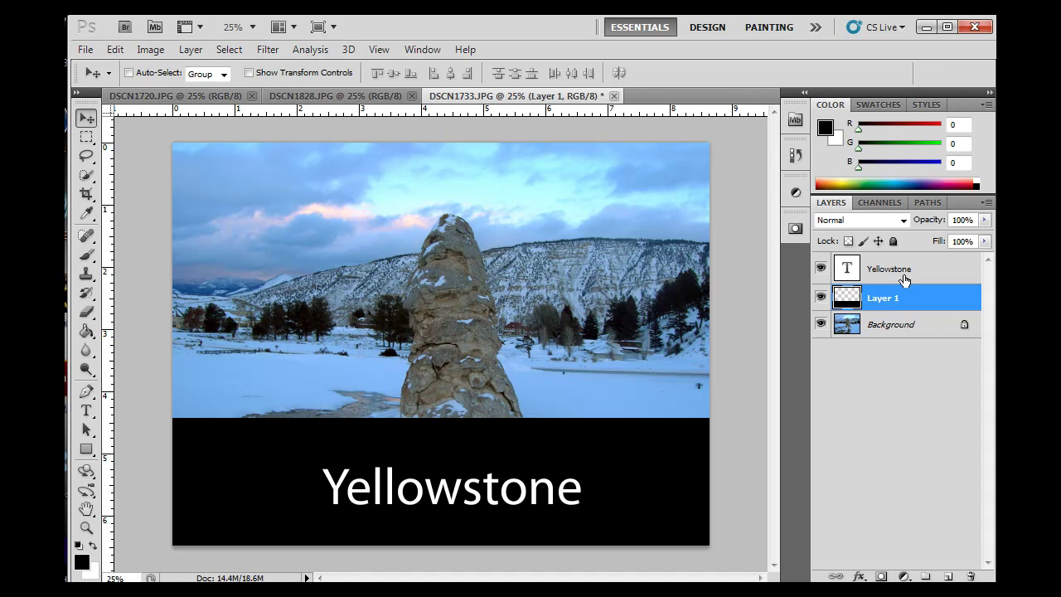
Lower the black band about 36 px and nudge the Yellowstone title to centre it inside
click(912, 278)
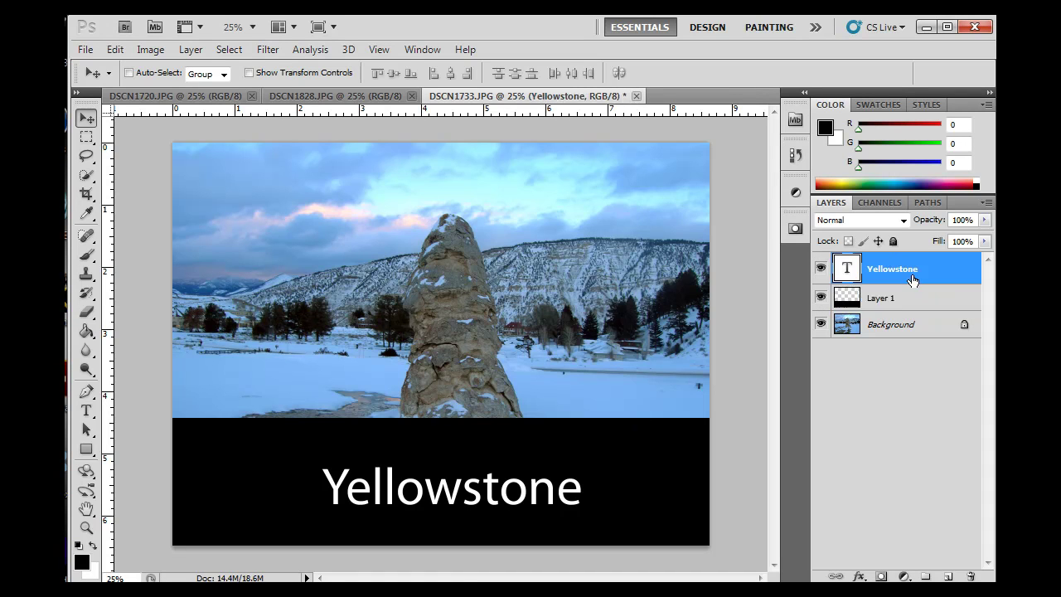
mouse_move(513, 504)
mouse_down()
mouse_move(498, 495)
mouse_move(508, 492)
mouse_move(508, 514)
mouse_up()
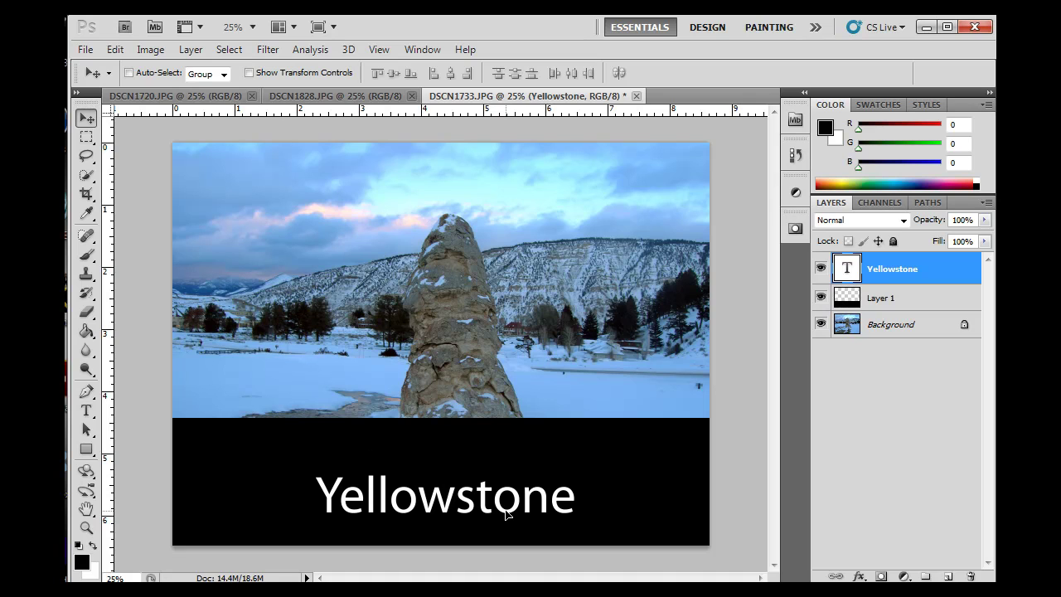
click(912, 308)
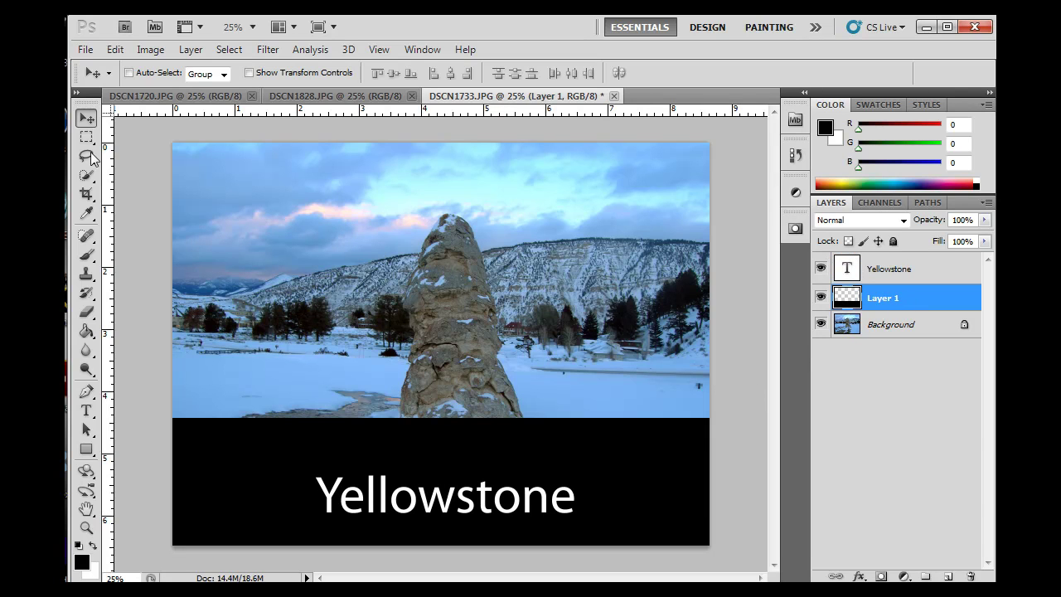
drag(650, 476, 654, 514)
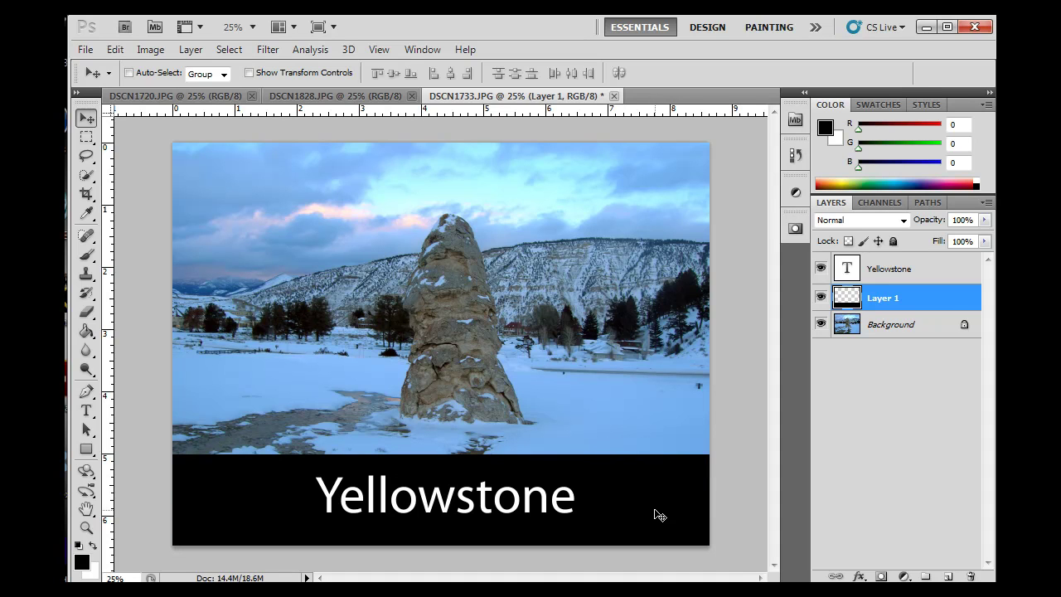
click(925, 269)
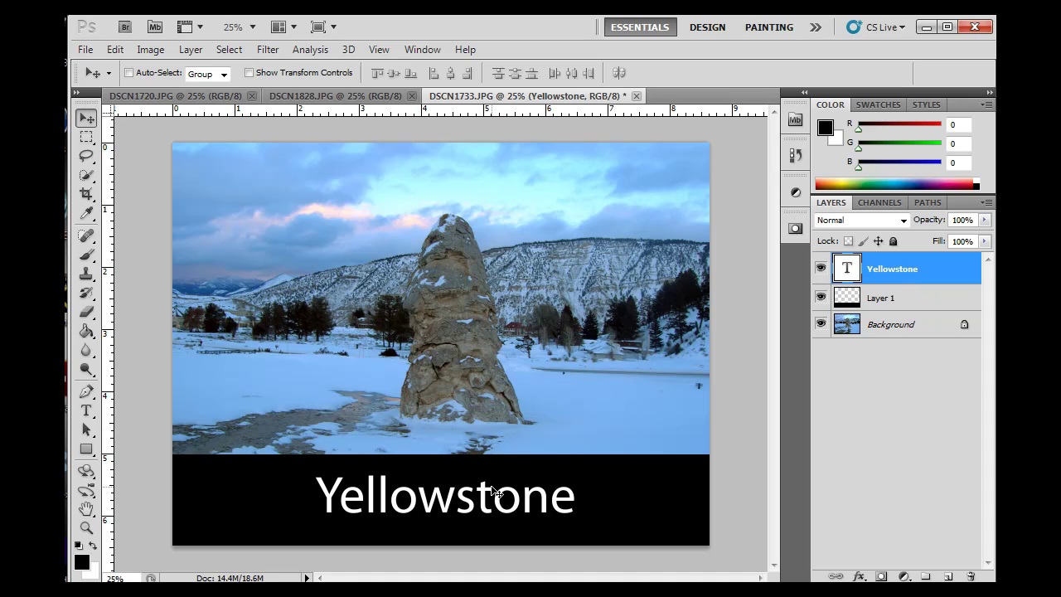
drag(494, 491, 489, 503)
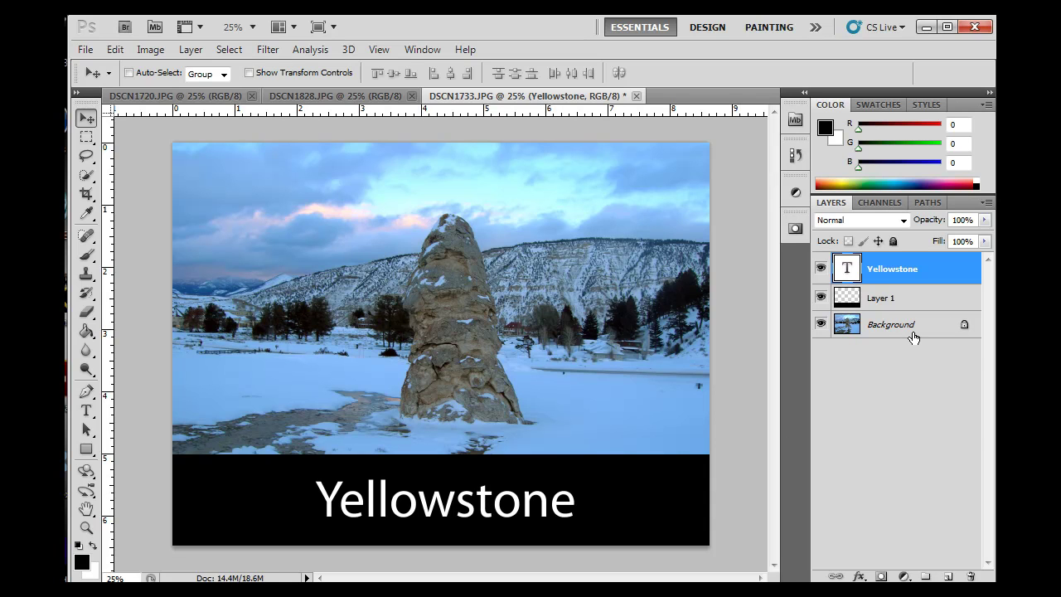
After failing to drag the locked Background, double-click it and accept the name Layer 0
mouse_move(911, 330)
mouse_down()
mouse_move(913, 281)
mouse_move(911, 330)
mouse_up()
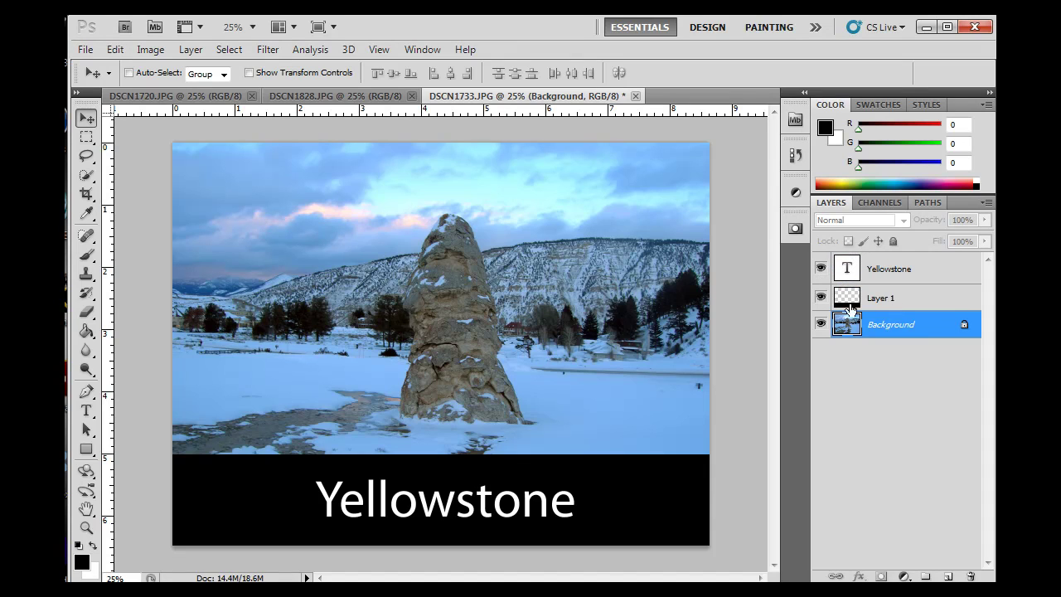
drag(917, 336, 918, 266)
double_click(964, 328)
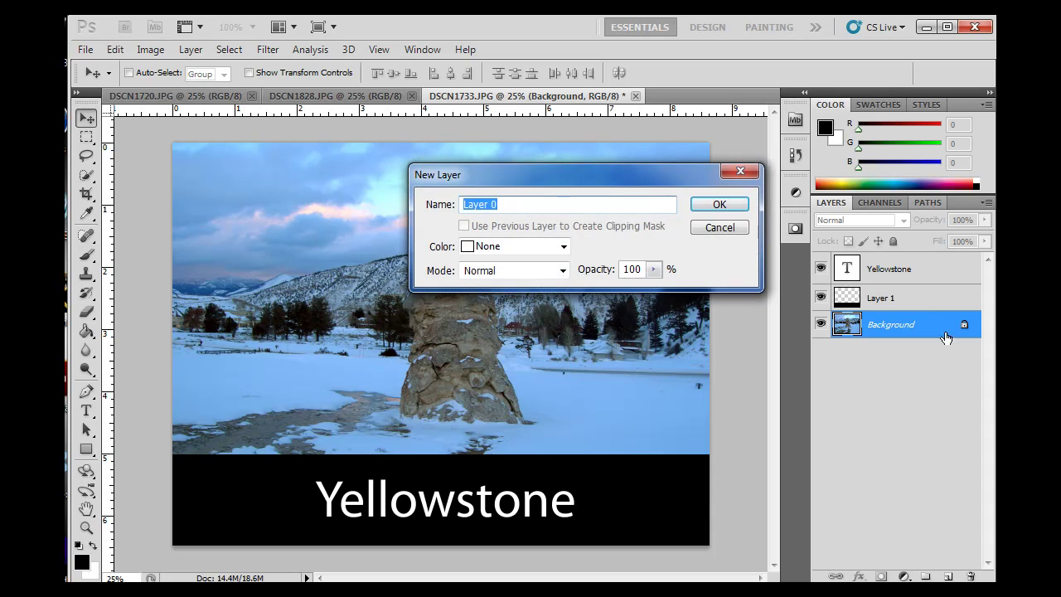
drag(613, 174, 479, 234)
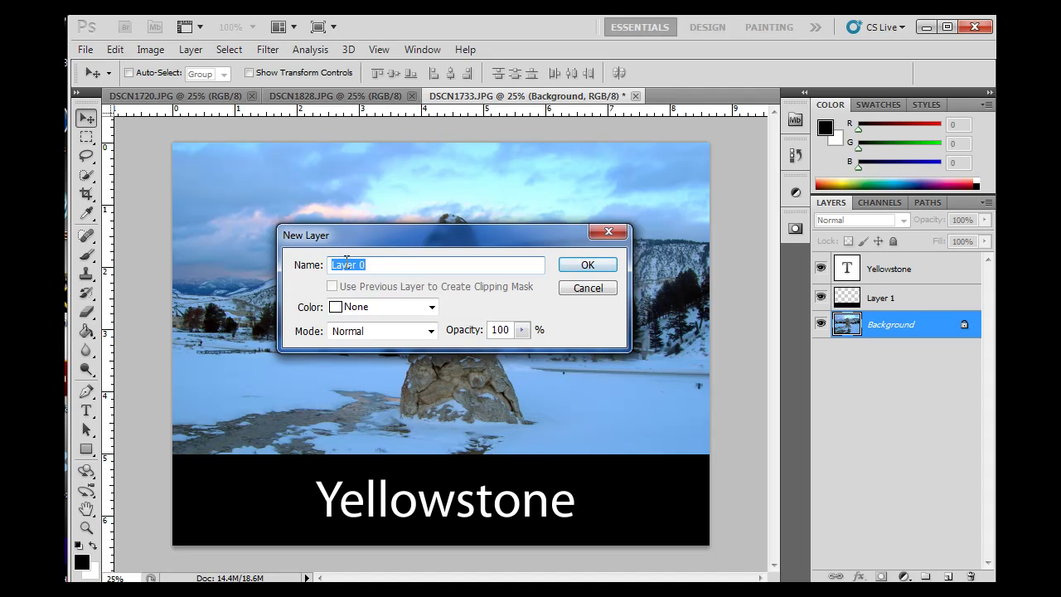
click(585, 266)
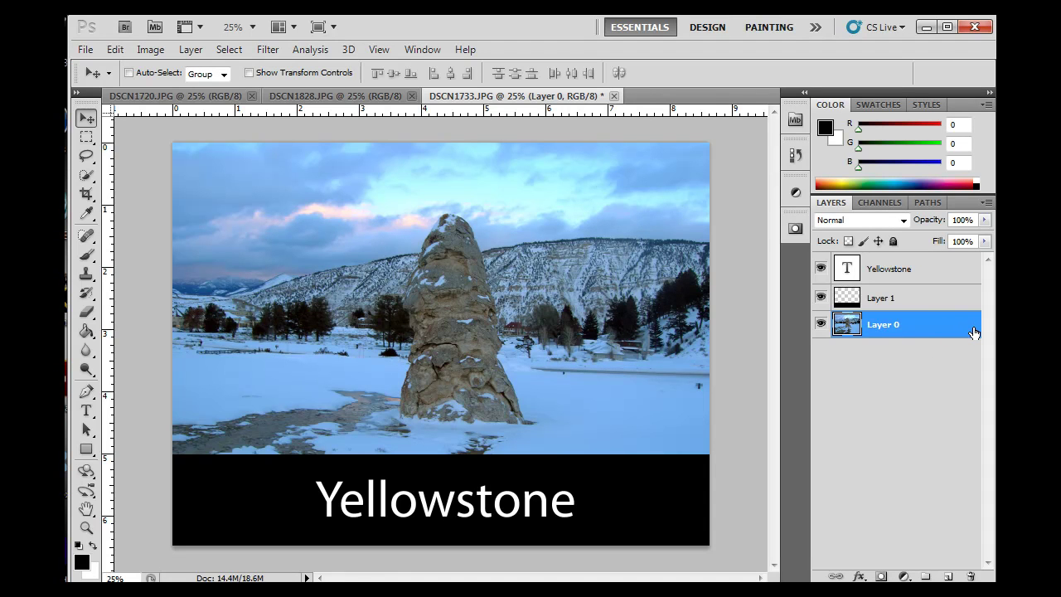
drag(935, 337, 928, 290)
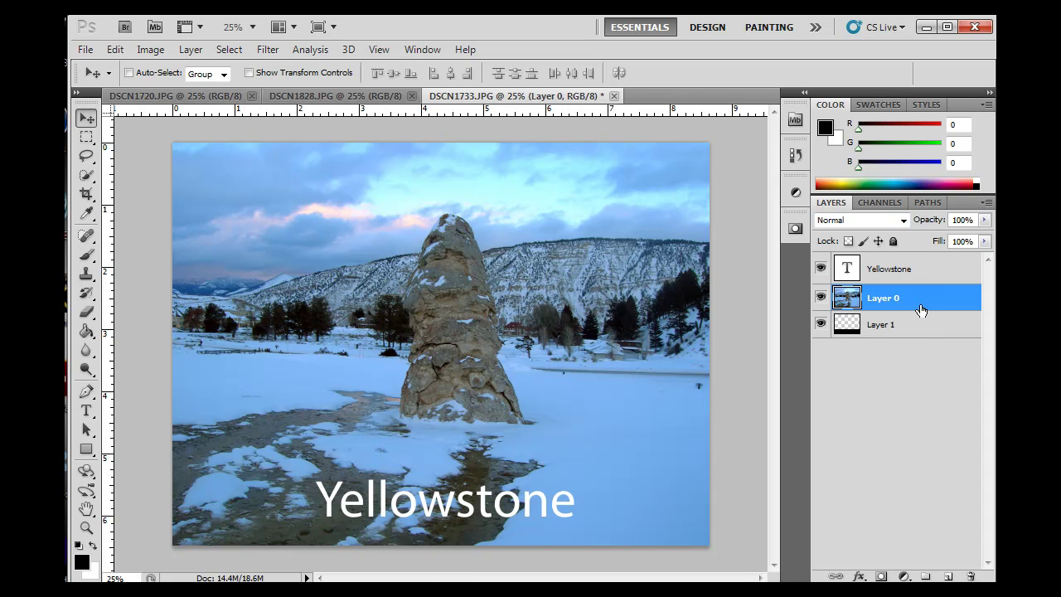
drag(921, 310, 921, 269)
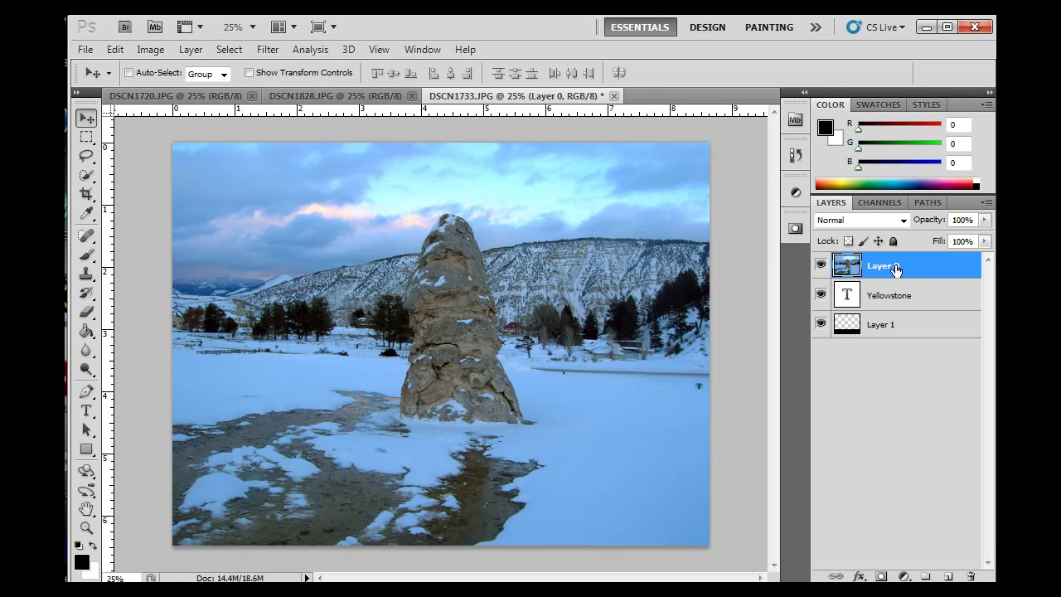
drag(915, 273, 917, 340)
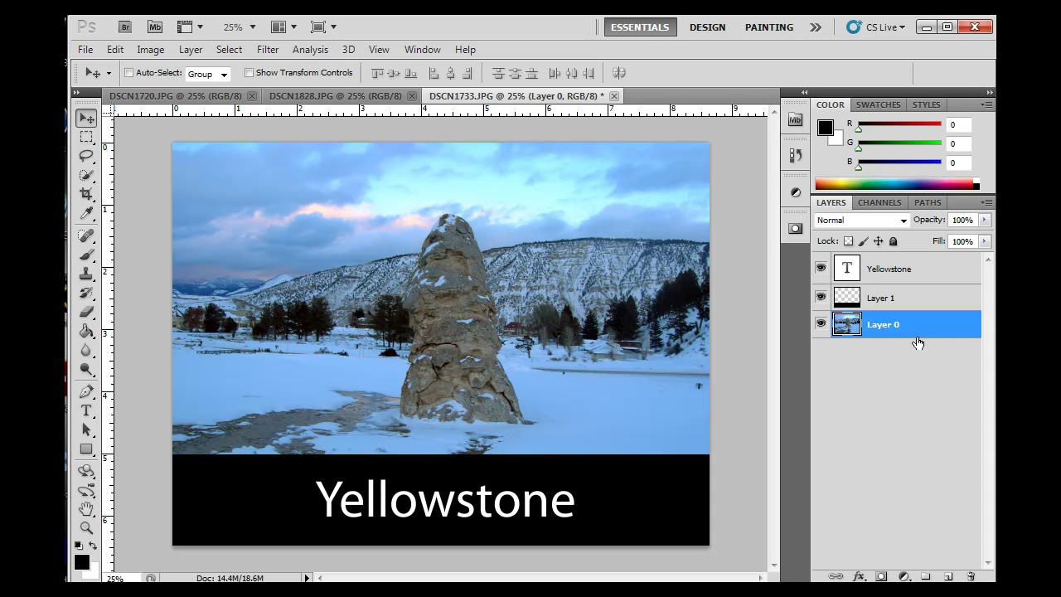